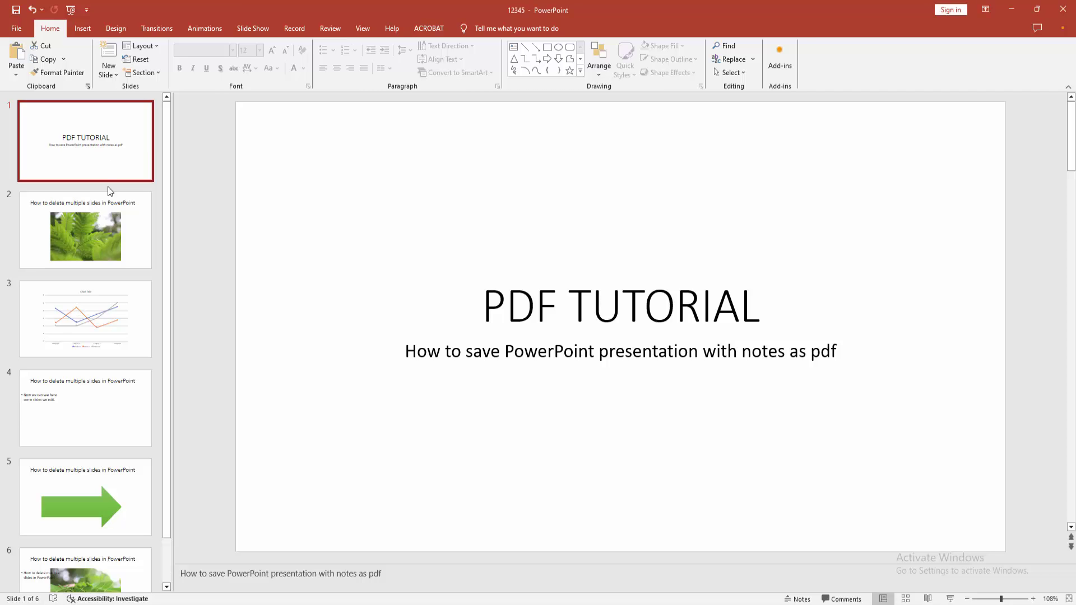
Browse the line-chart and fern-photo slides, then return to the PDF TUTORIAL title slide.
click(108, 223)
click(106, 332)
scroll(126, 466, down, 2)
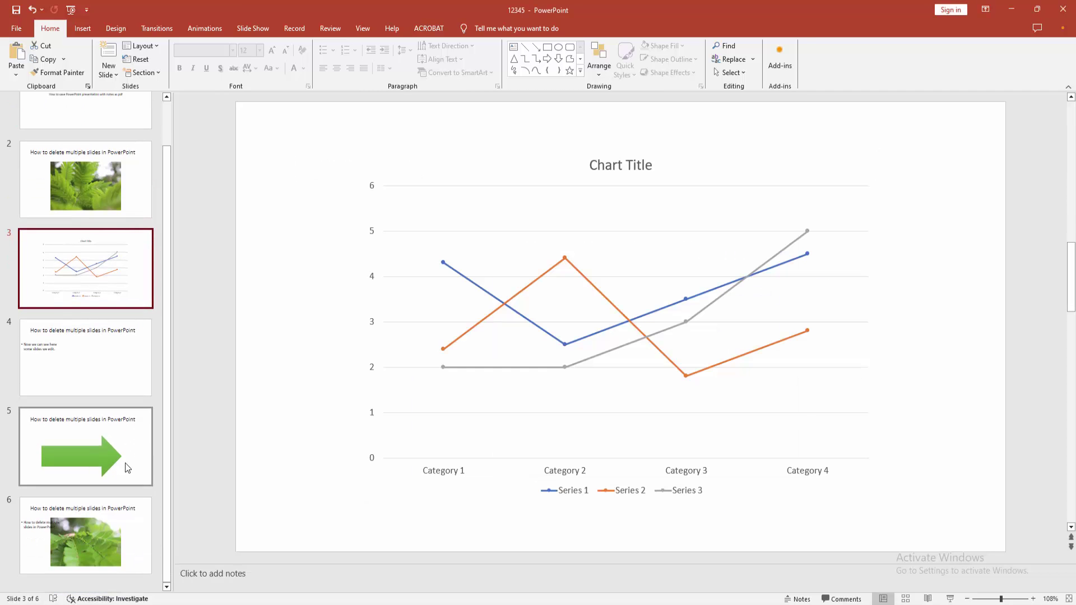
click(126, 463)
click(119, 515)
scroll(123, 482, up, 2)
click(88, 195)
click(97, 152)
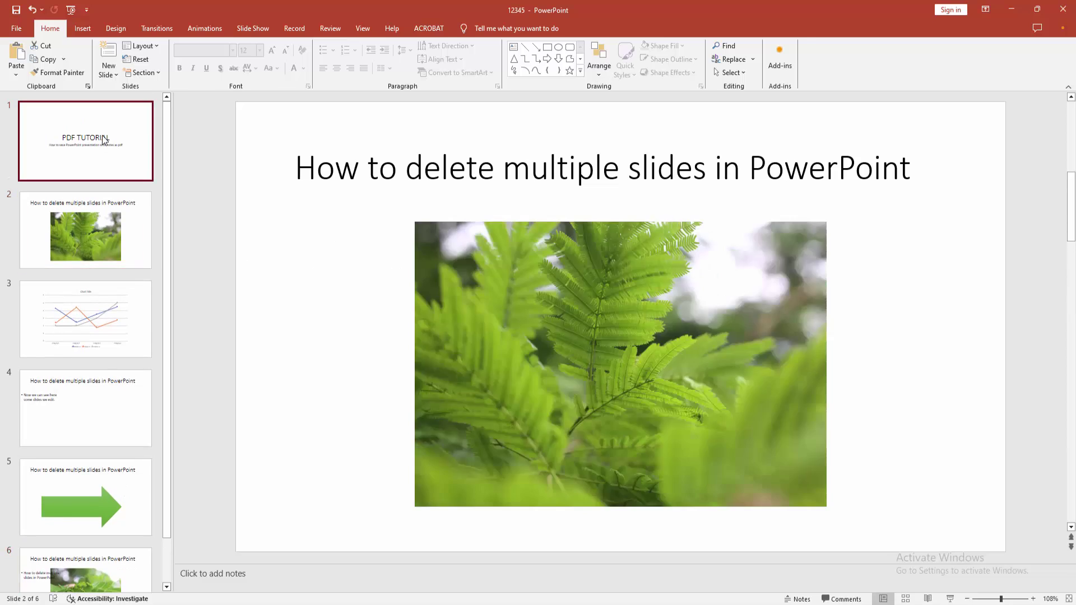
Select the title slide's speaker notes text, then deselect it.
click(185, 579)
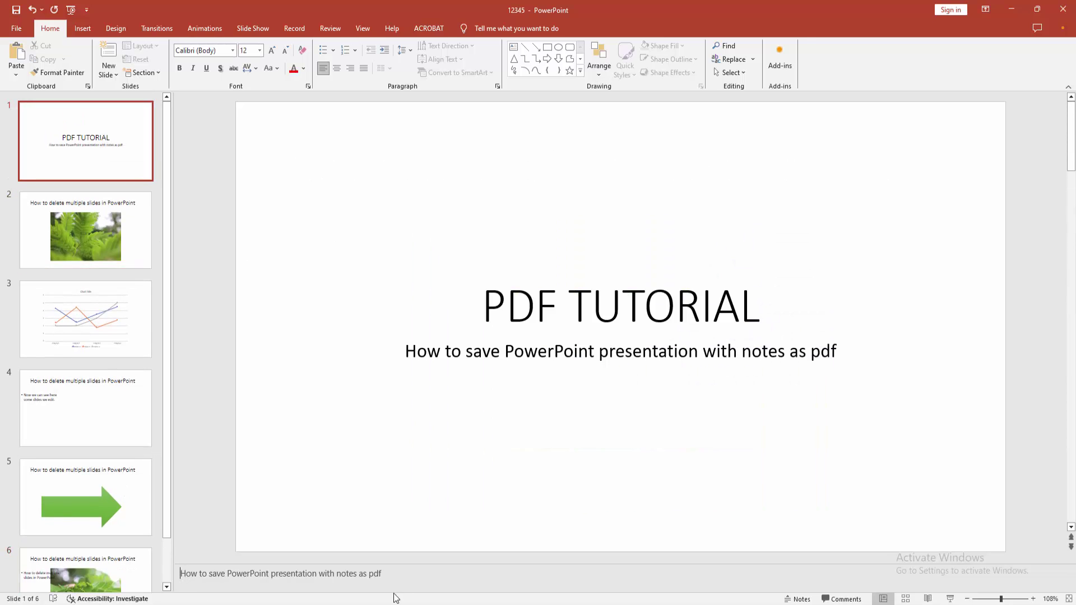
drag(428, 576, 197, 469)
click(201, 429)
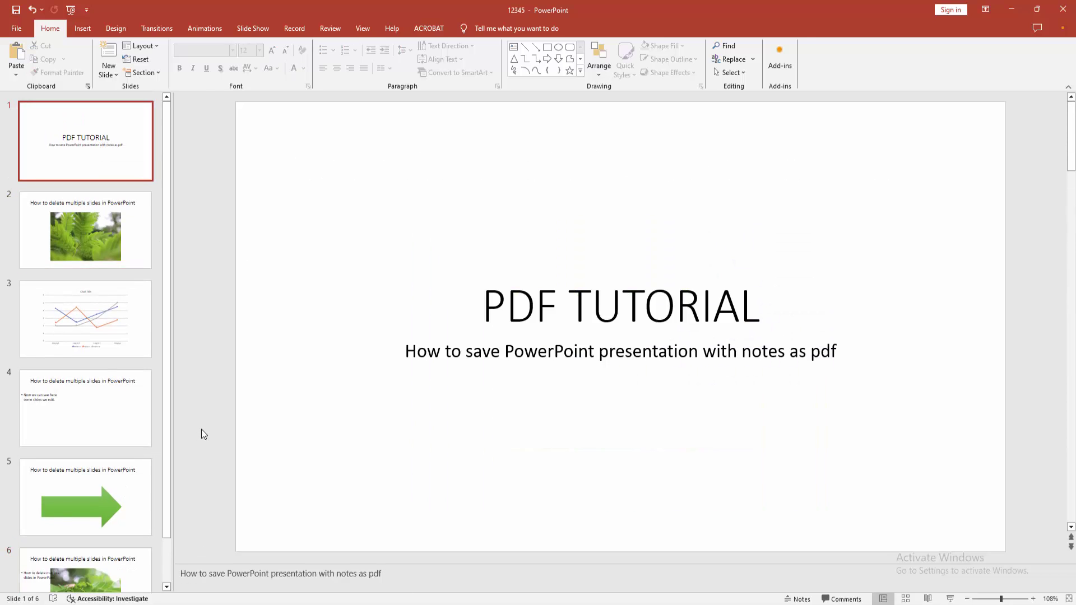
scroll(64, 423, down, 1)
View the green-arrow and last slides, return to slide two, and open the File backstage.
click(60, 422)
click(98, 520)
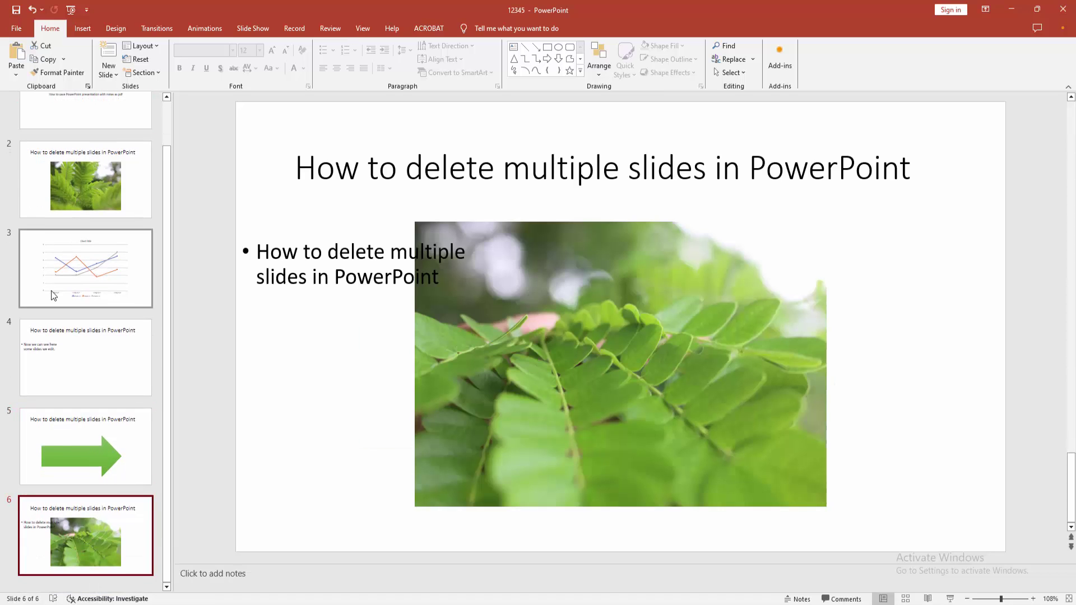
scroll(65, 209, up, 2)
click(65, 207)
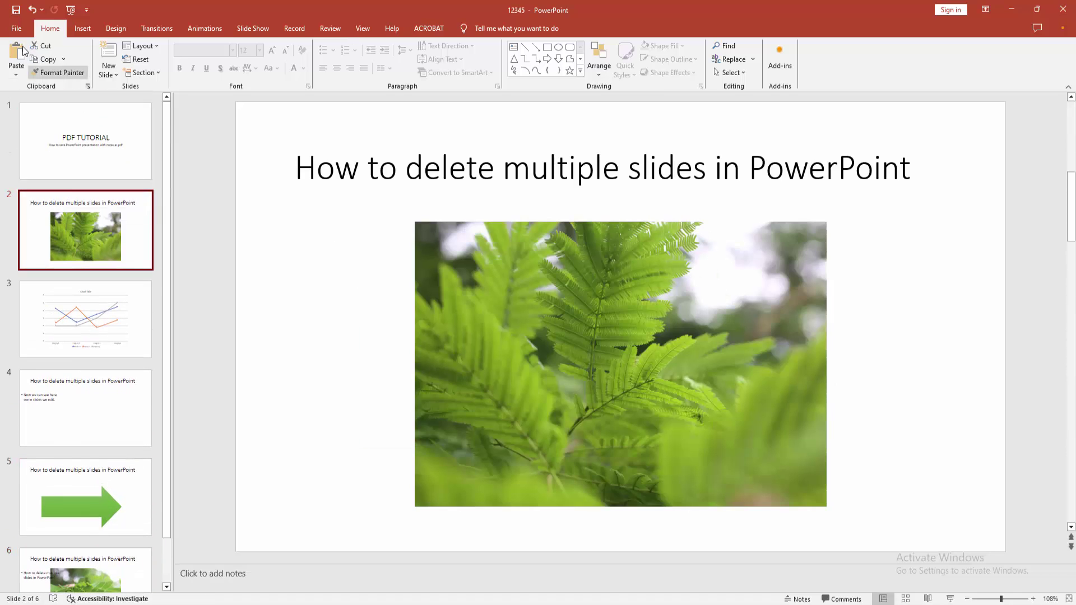
click(17, 27)
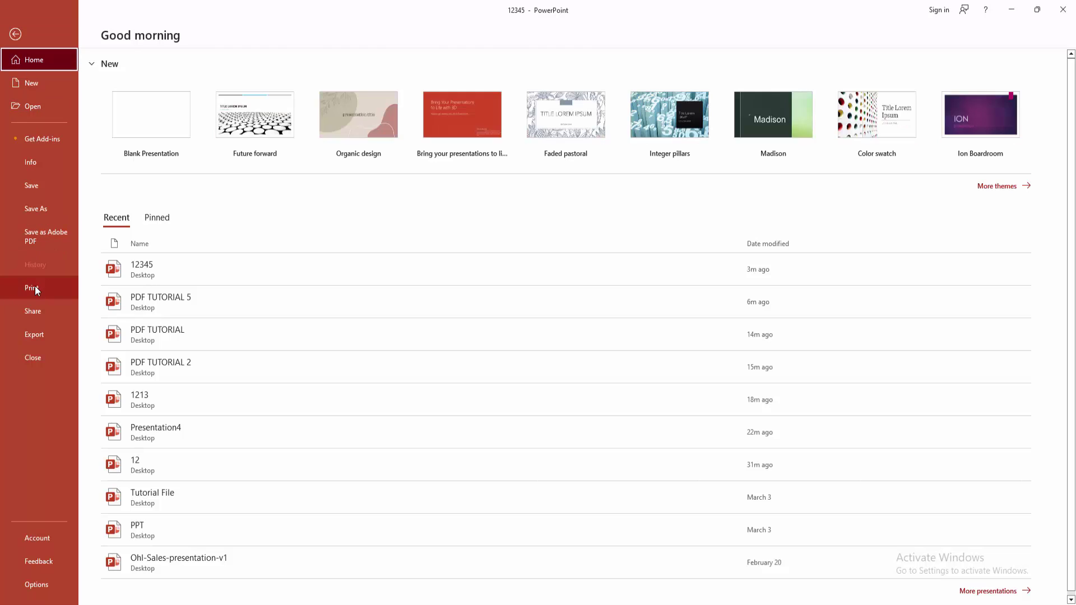
Start Export > Create Adobe PDF and agree to save the presentation first.
click(40, 340)
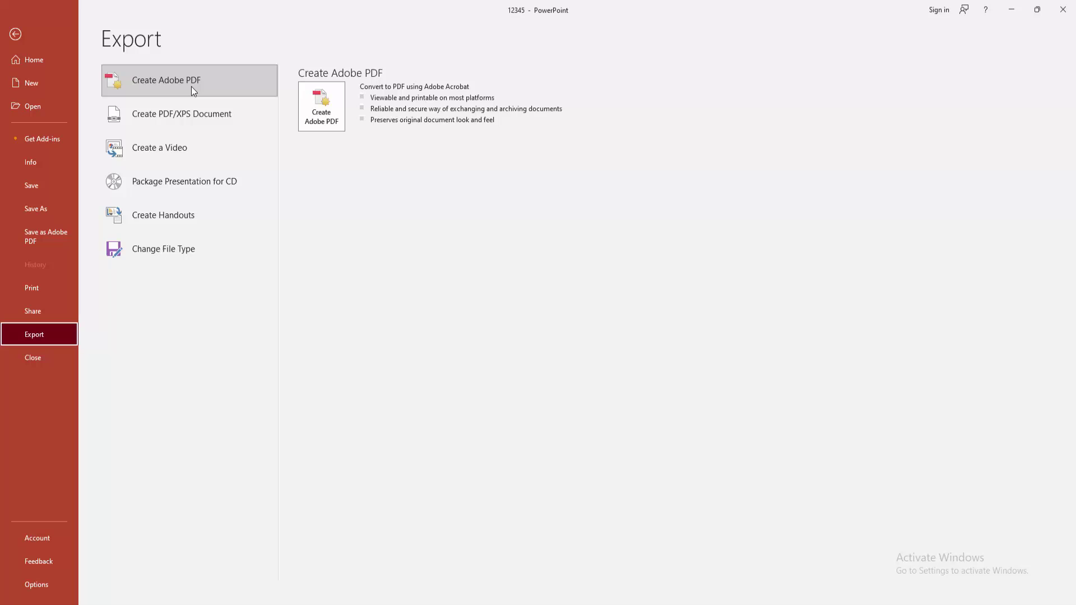
click(324, 115)
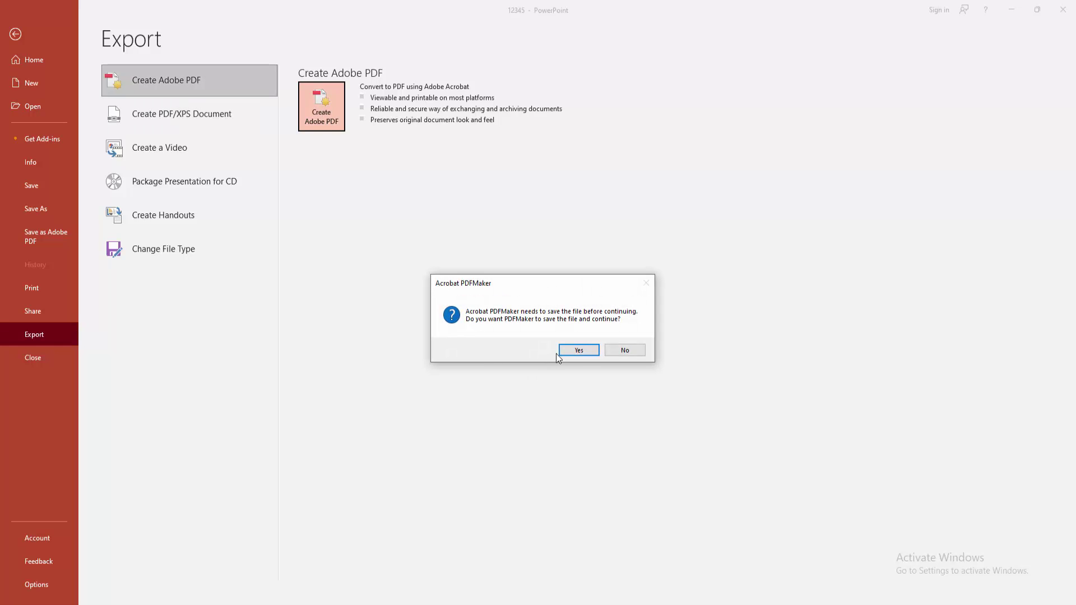
click(569, 352)
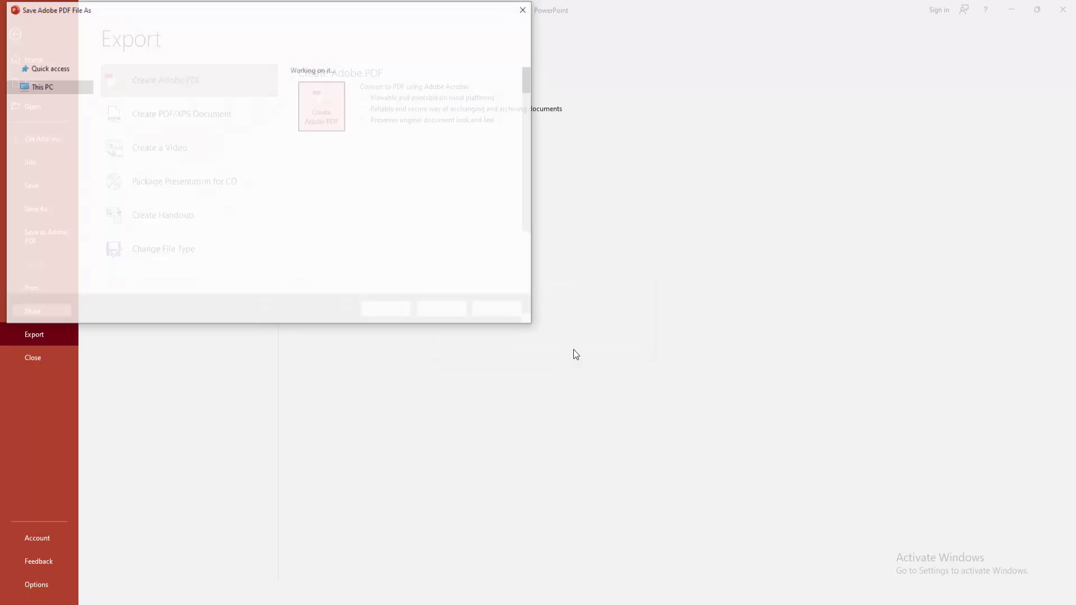
scroll(25, 139, down, 2)
scroll(25, 146, up, 2)
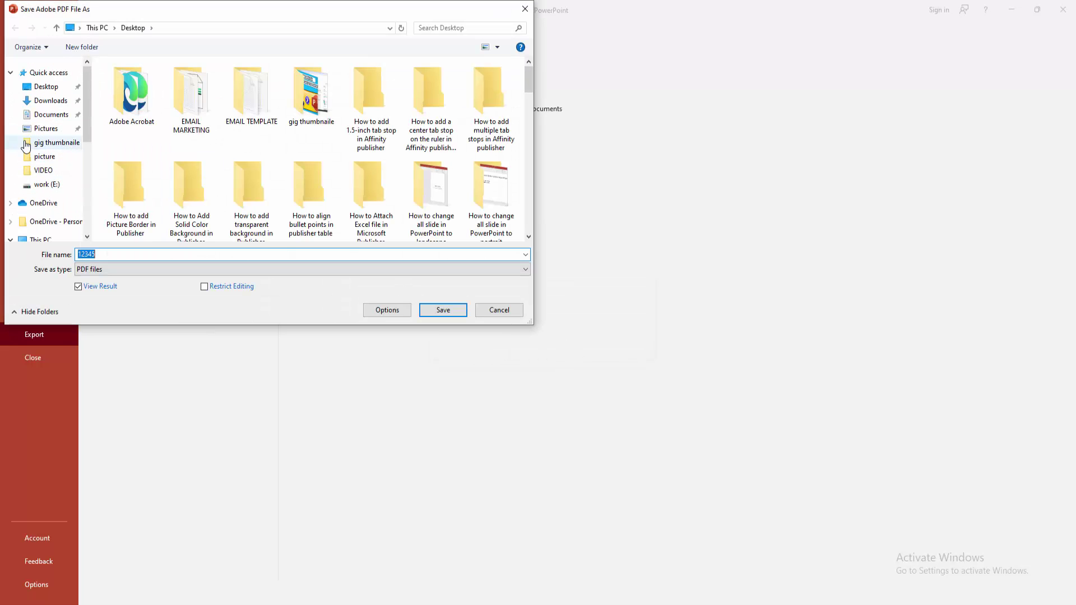
Save the PDF as 'PDF FILE' on the Desktop, keeping PDF as the file type.
click(46, 87)
double_click(87, 255)
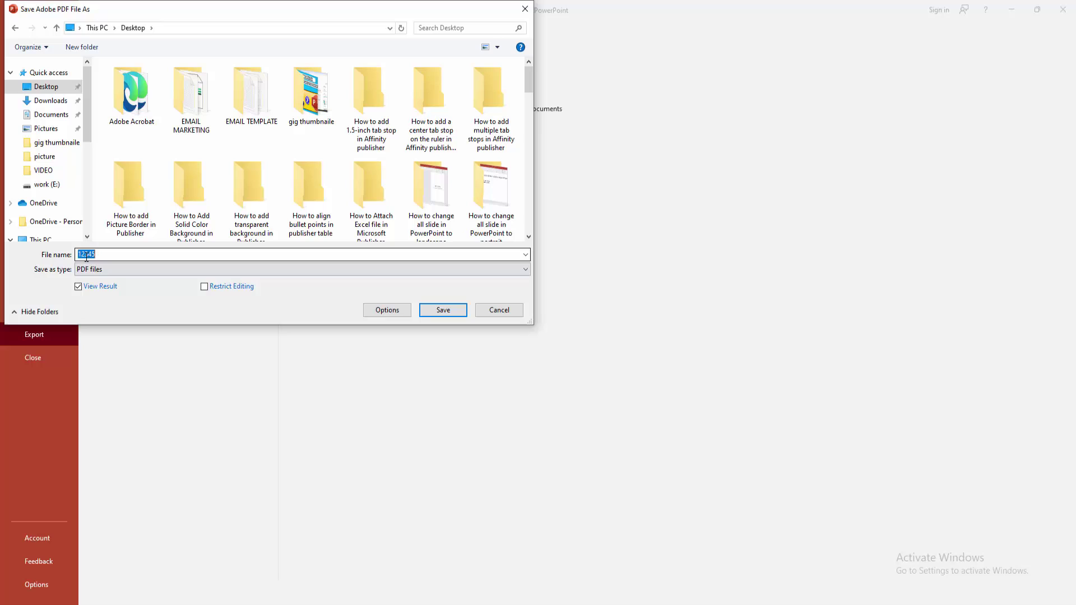
text(PDF )
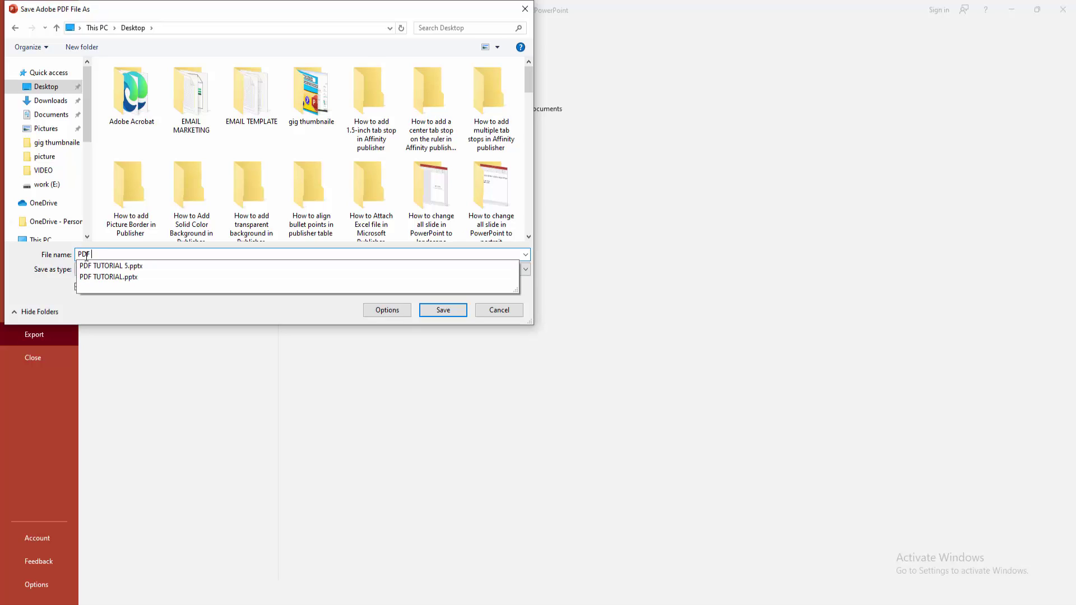
text(FILE)
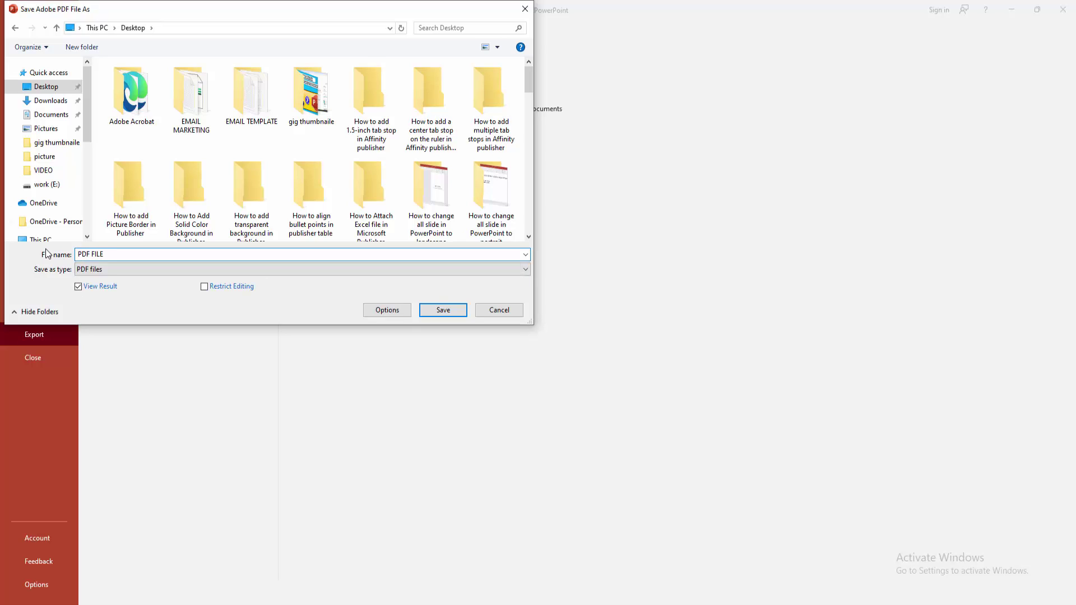
click(99, 268)
click(135, 278)
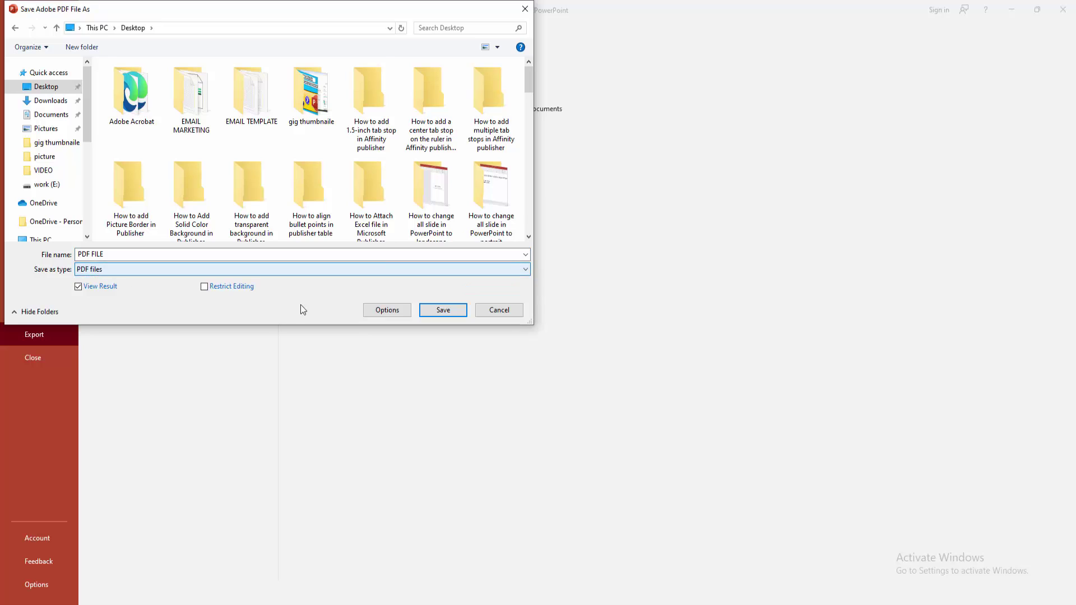
click(449, 313)
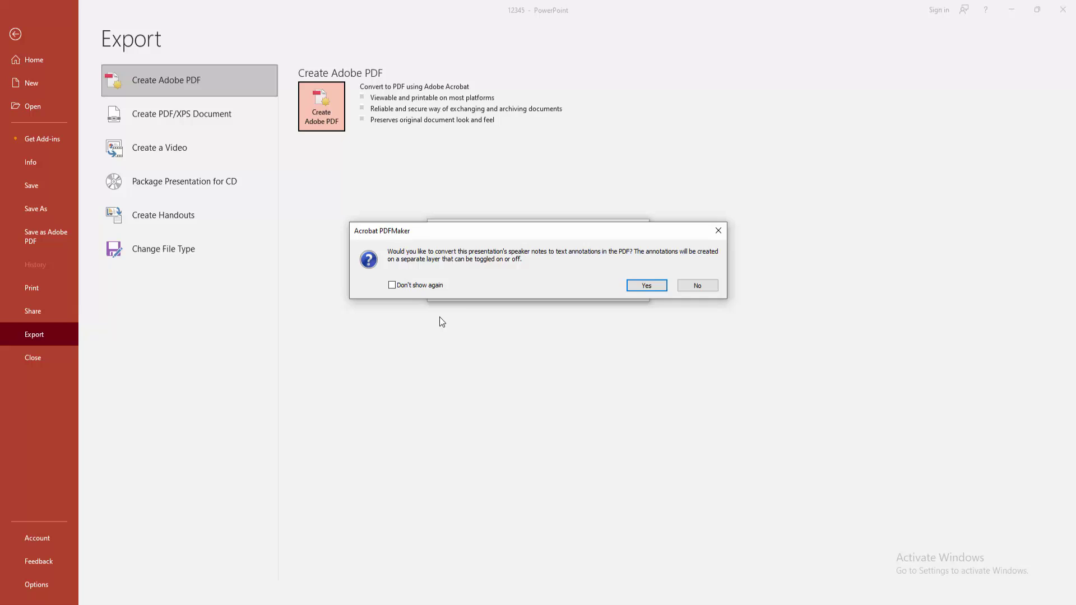
Accept converting the speaker notes into PDF text annotations.
click(648, 283)
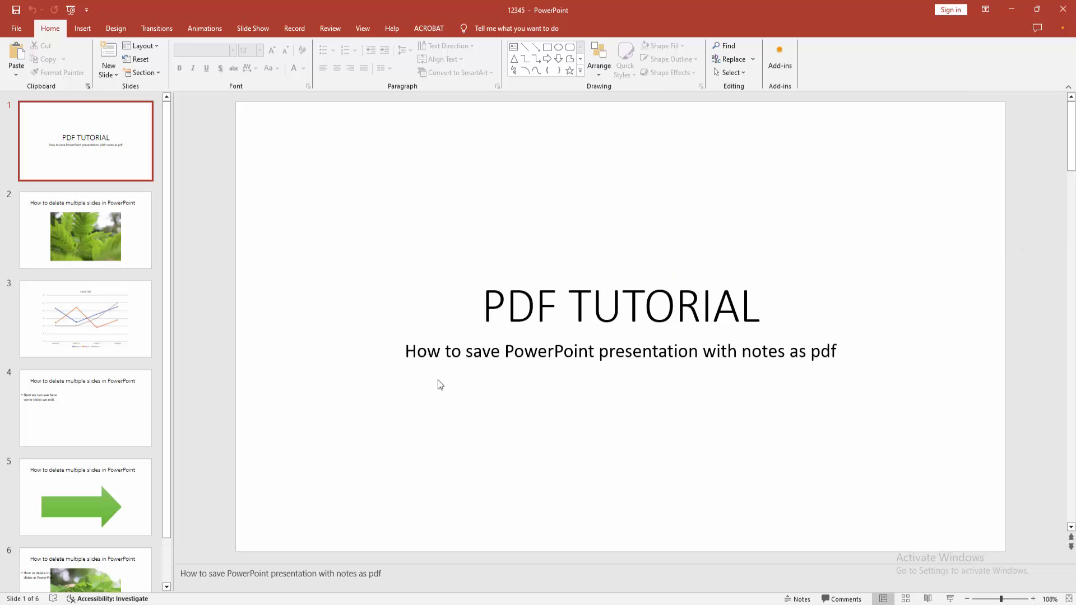
scroll(511, 316, down, 3)
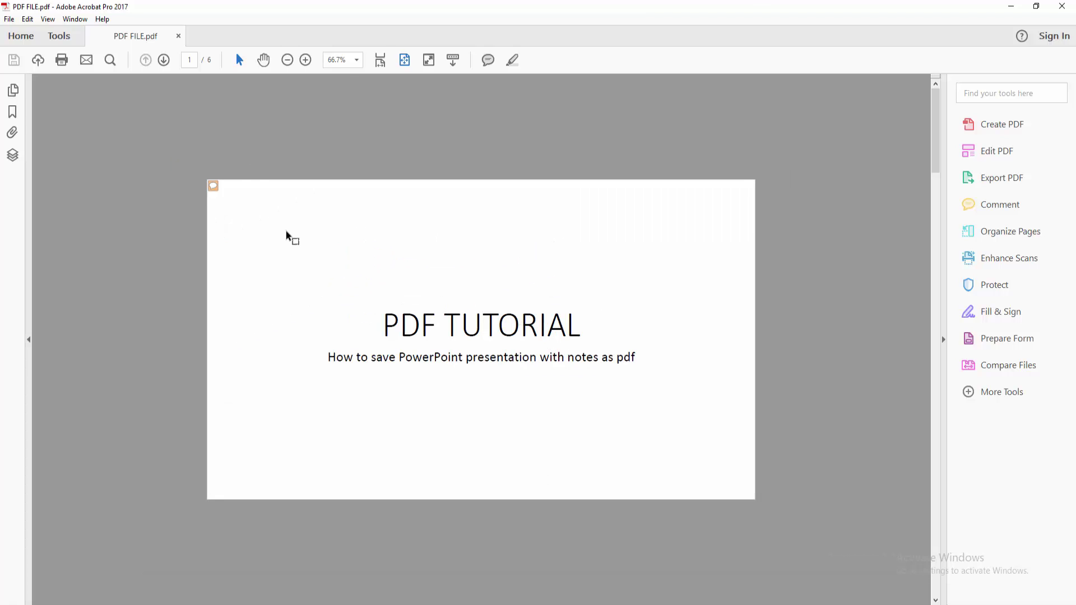
click(213, 185)
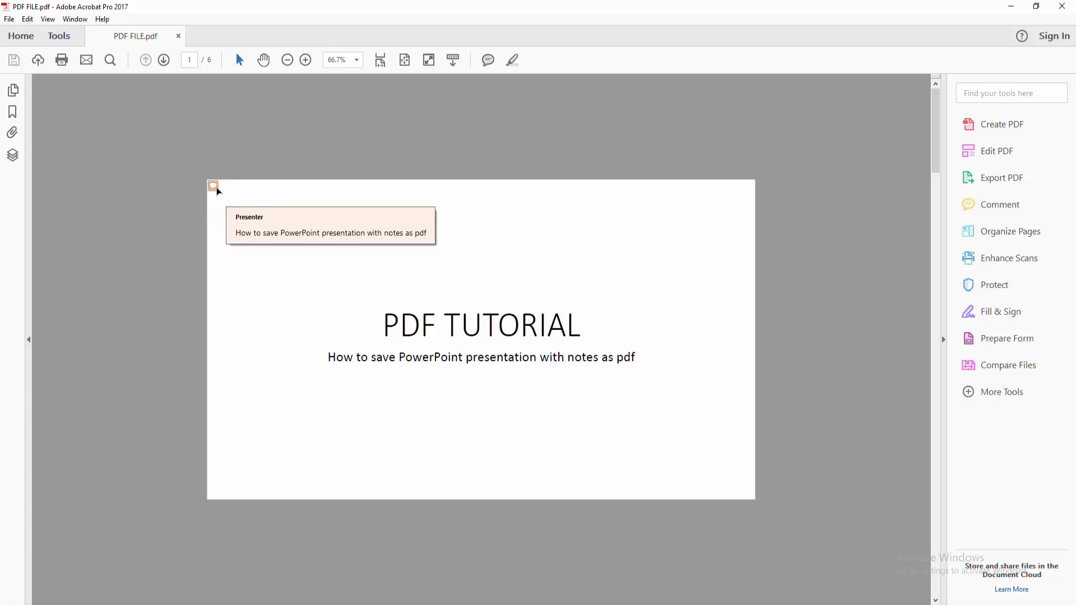
click(937, 125)
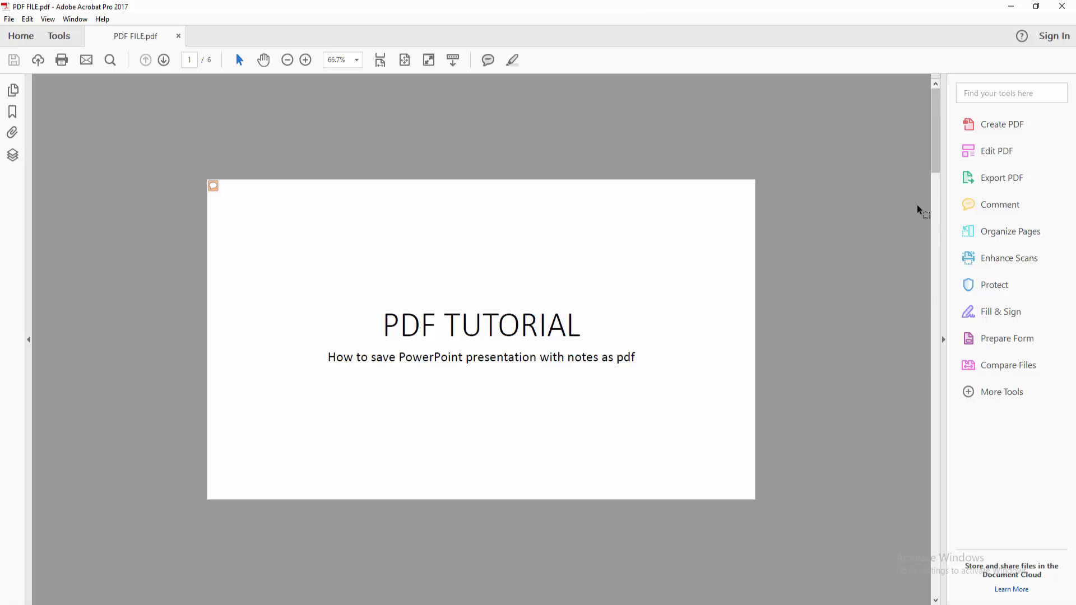
mouse_move(936, 173)
mouse_down()
mouse_move(948, 243)
mouse_move(942, 129)
mouse_up()
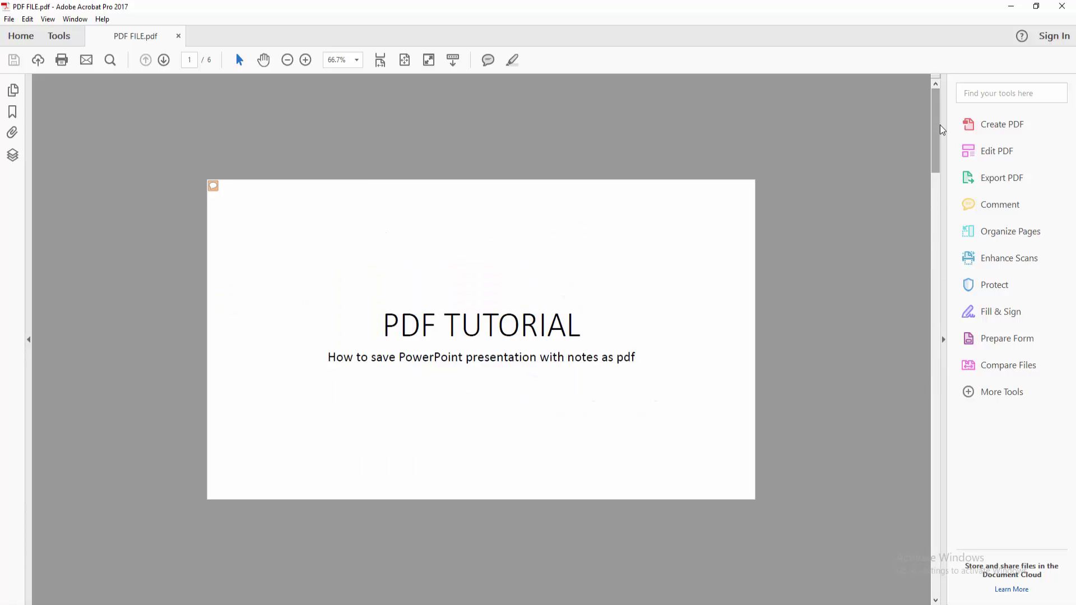
mouse_move(941, 129)
mouse_down()
mouse_move(926, 191)
mouse_move(928, 84)
mouse_up()
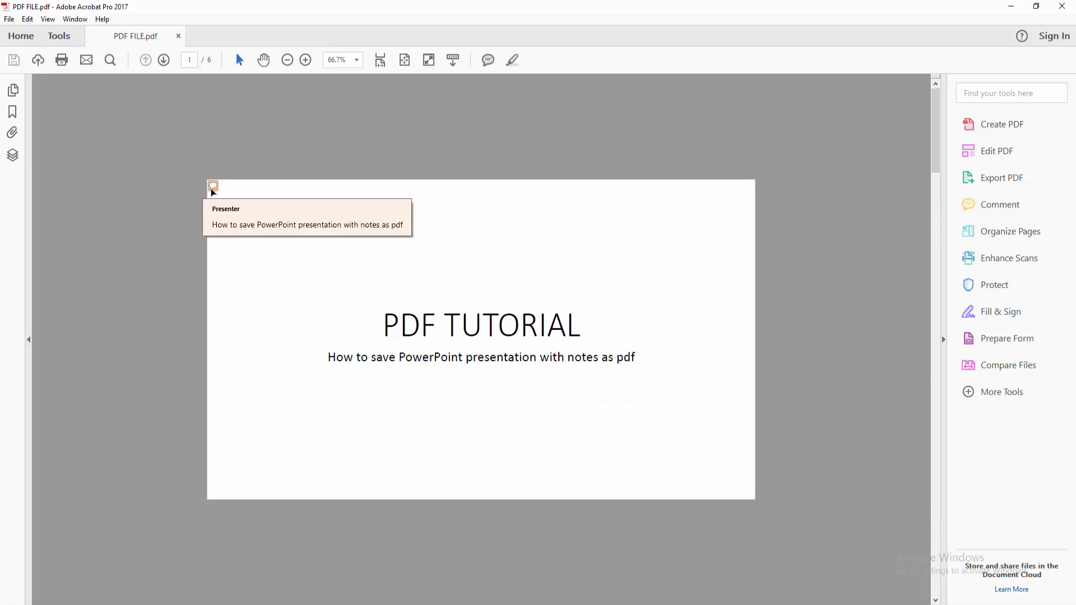